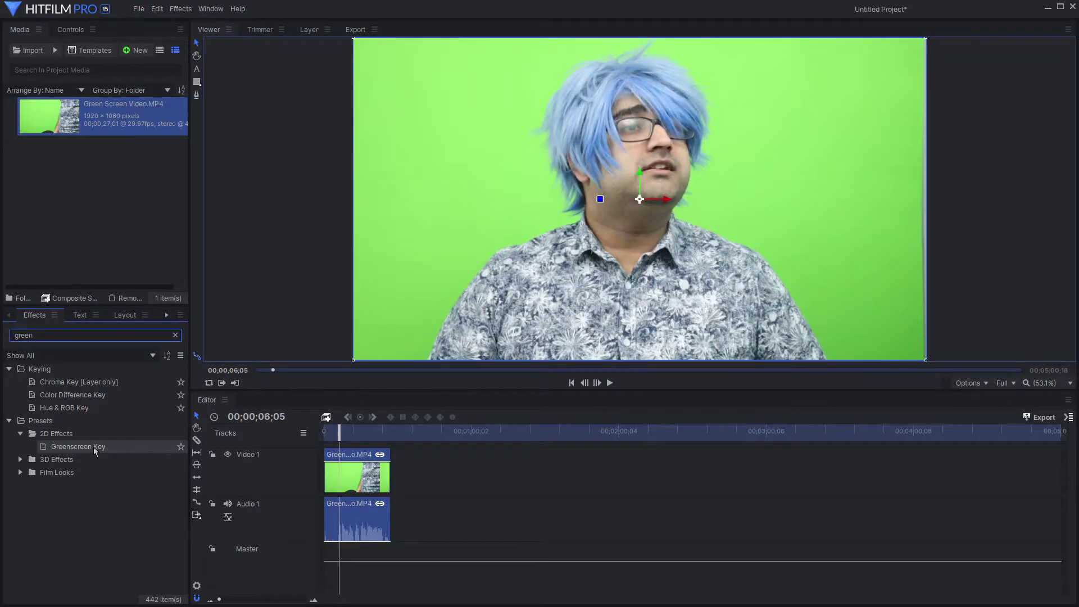
Undo a trial Greenscreen Key on the clip, then create a new 1080p Full HD 30 fps project.
{"action": "left_click_drag", "start_coordinate": [94, 451], "coordinate": [343, 467]}
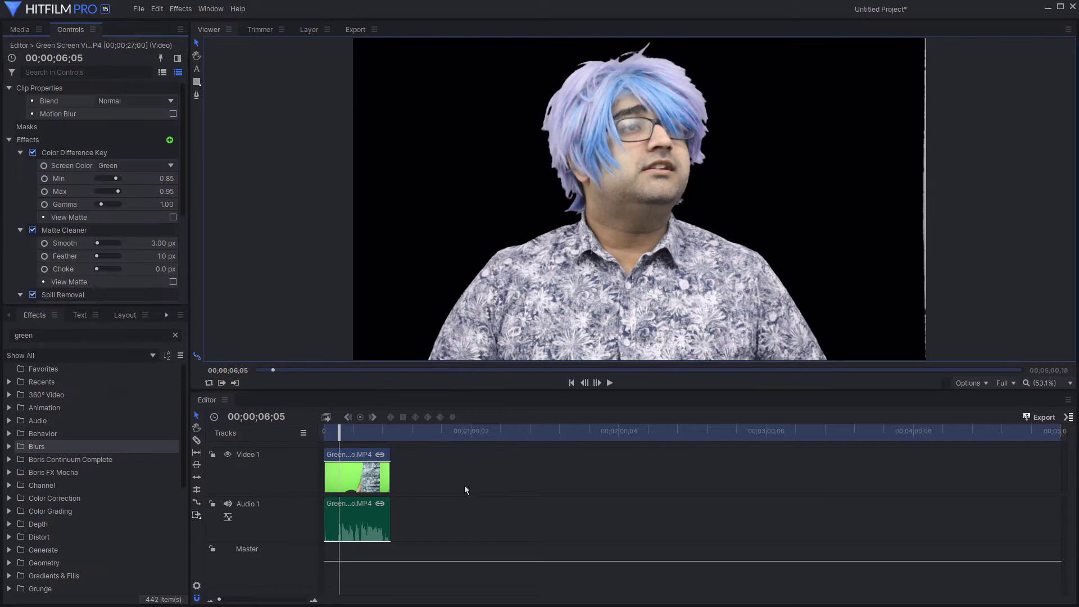
{"action": "key", "text": "ctrl+z"}
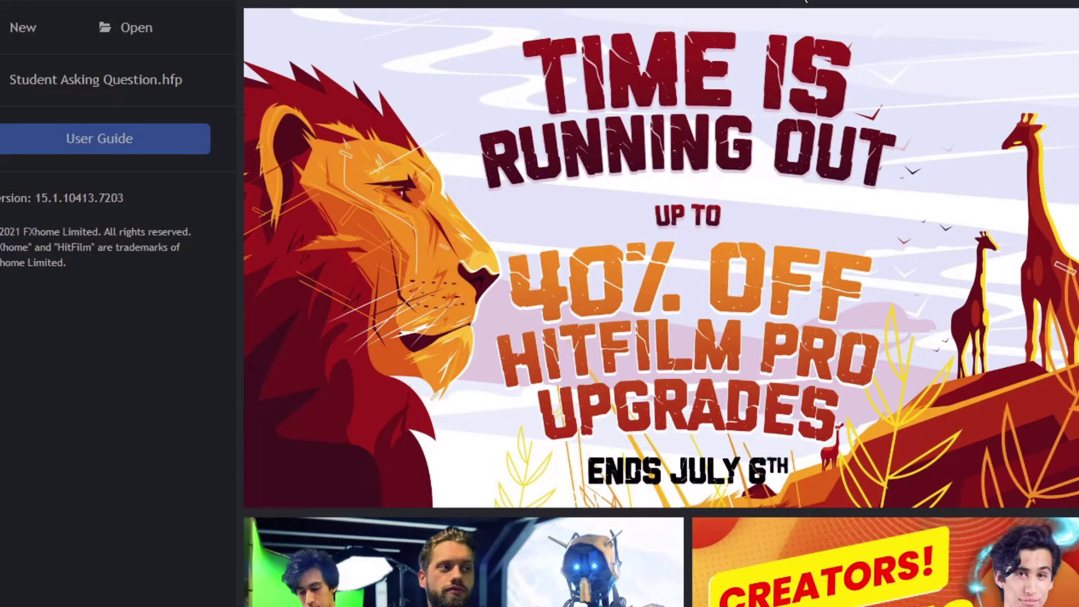
{"action": "left_click", "coordinate": [7, 37]}
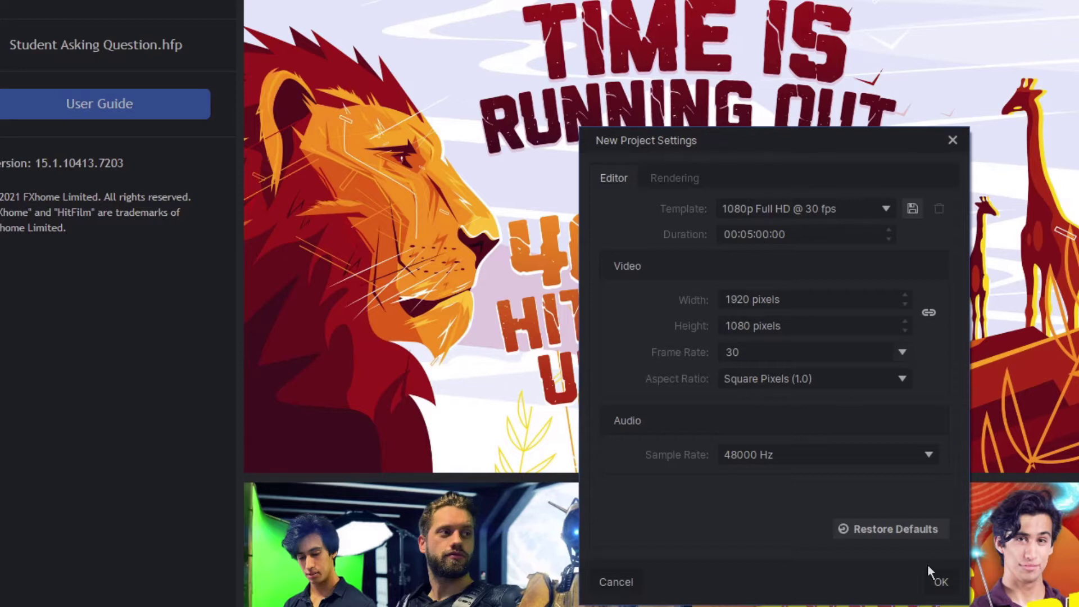
{"action": "left_click", "coordinate": [940, 584]}
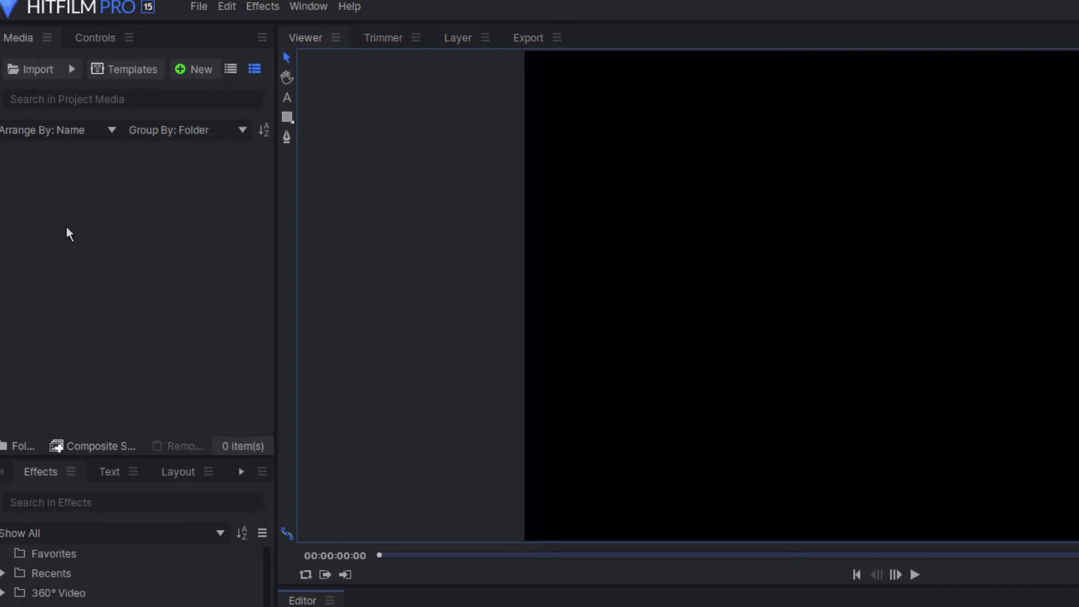
Import Green Screen Video.MP4 into the project's media.
{"action": "left_click", "coordinate": [22, 39]}
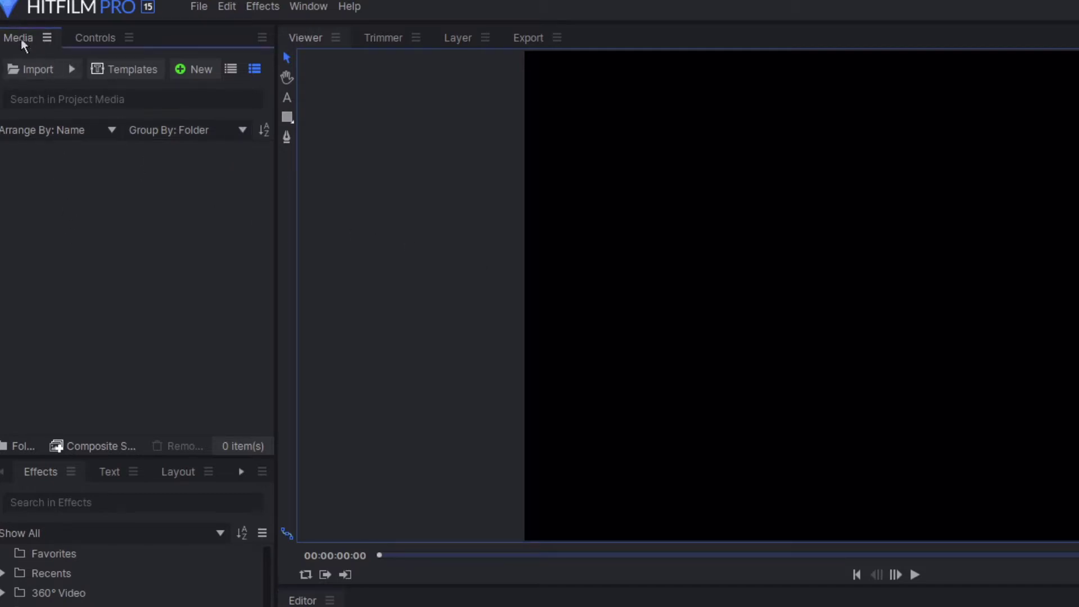
{"action": "left_click", "coordinate": [29, 78]}
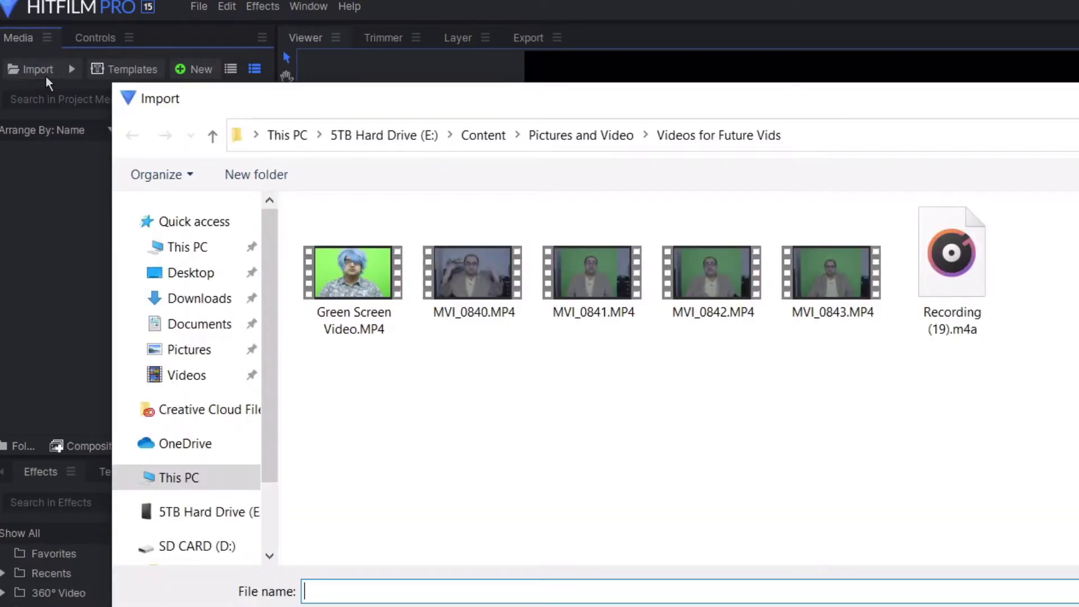
{"action": "left_click", "coordinate": [356, 292]}
{"action": "double_click", "coordinate": [356, 291]}
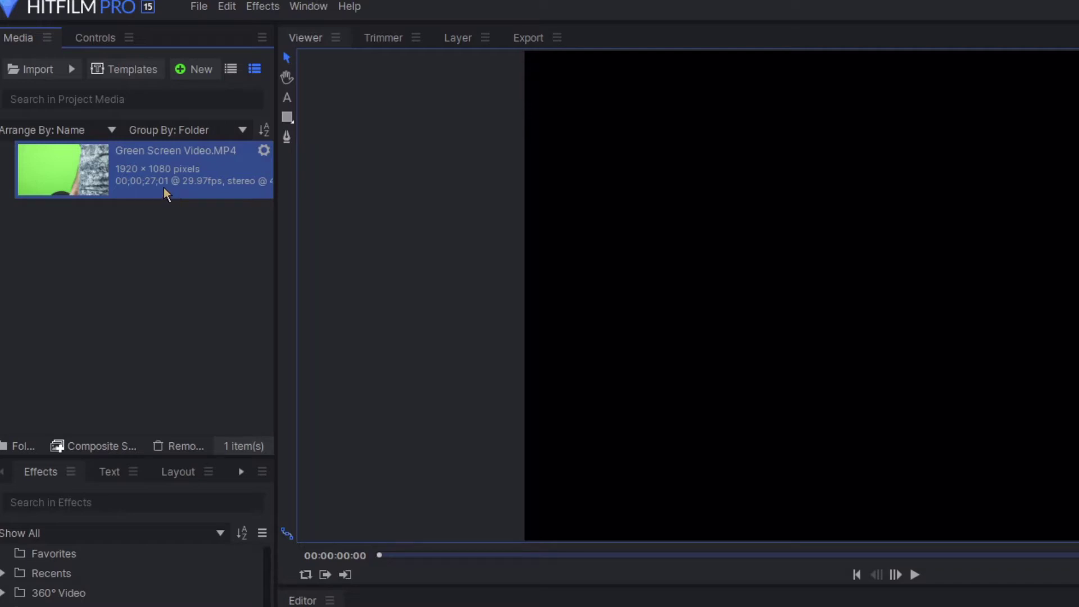
Import the Naruto background JPG from the Desktop and drag the green-screen video onto the timeline.
{"action": "left_click", "coordinate": [33, 76]}
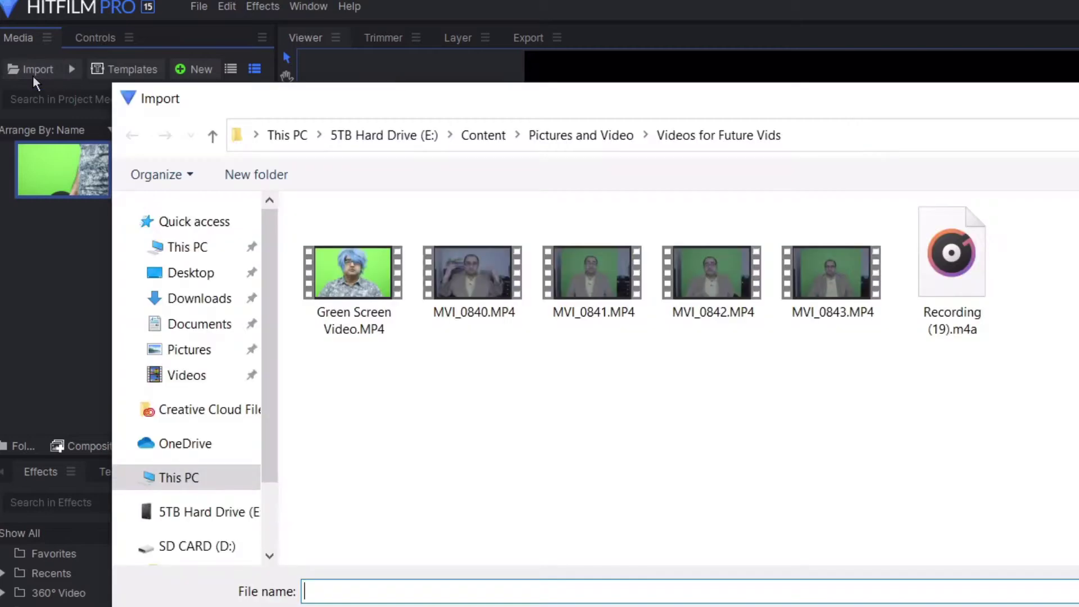
{"action": "left_click", "coordinate": [196, 276]}
{"action": "double_click", "coordinate": [357, 241]}
{"action": "left_click", "coordinate": [384, 424]}
{"action": "double_click", "coordinate": [382, 424]}
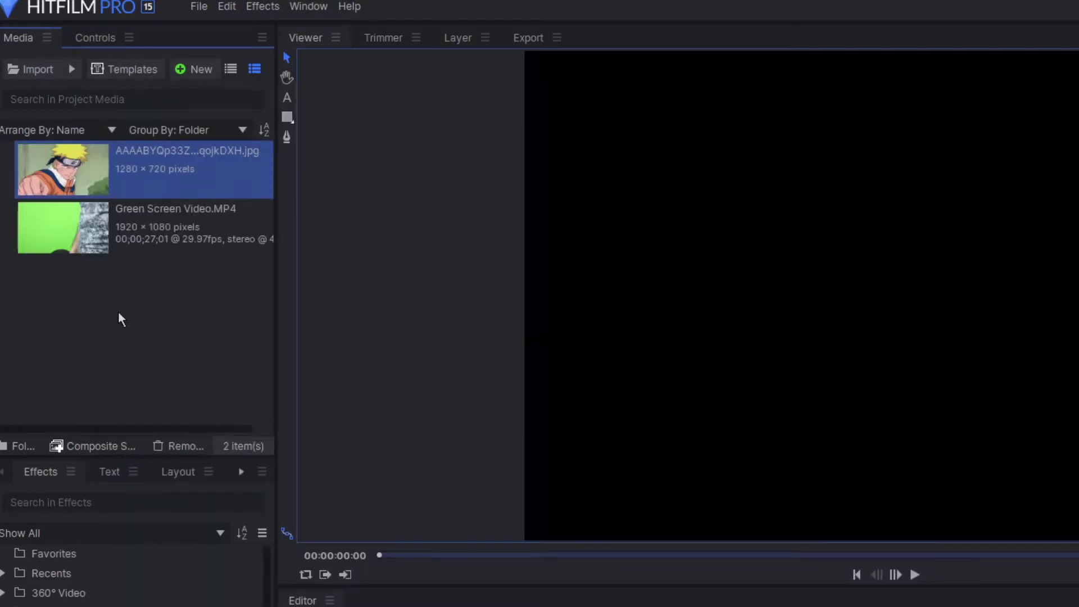
{"action": "left_click", "coordinate": [120, 215]}
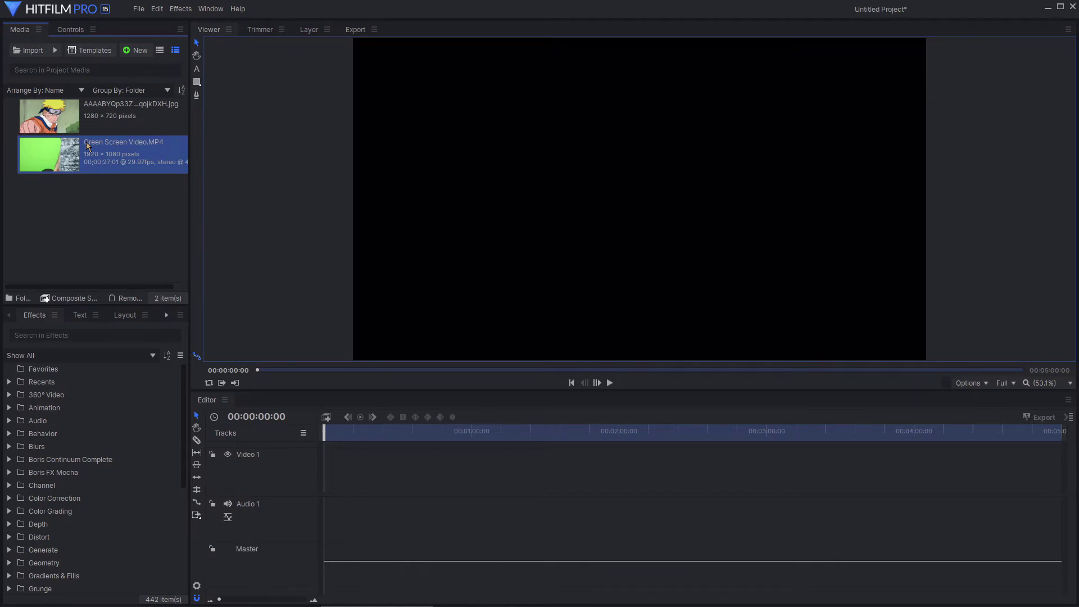
{"action": "left_click_drag", "start_coordinate": [87, 146], "coordinate": [324, 481]}
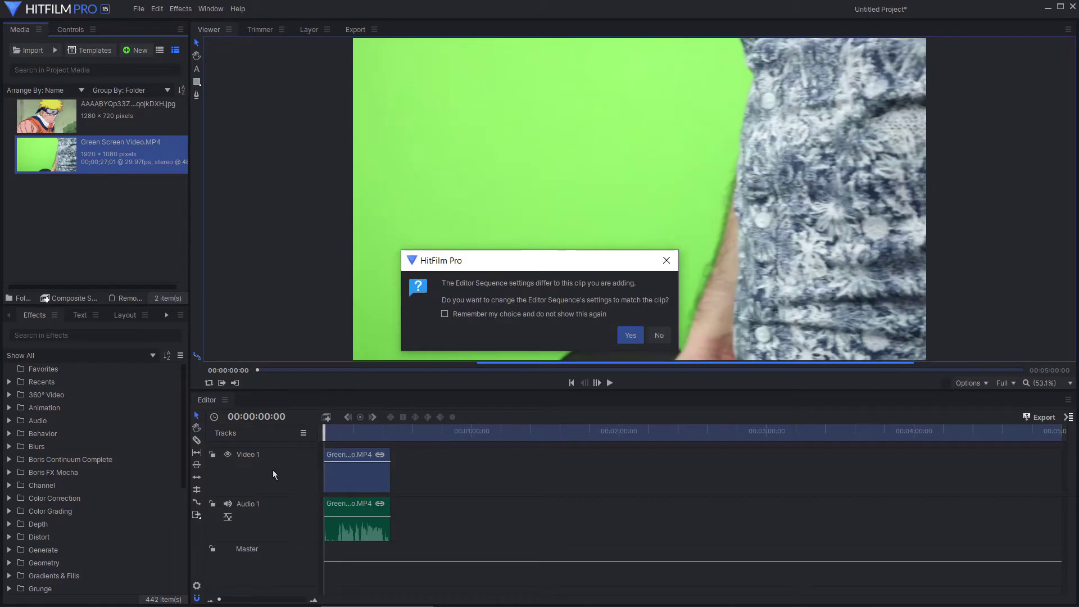
Match the sequence settings to the clip and lower its audio level.
{"action": "left_click", "coordinate": [626, 338]}
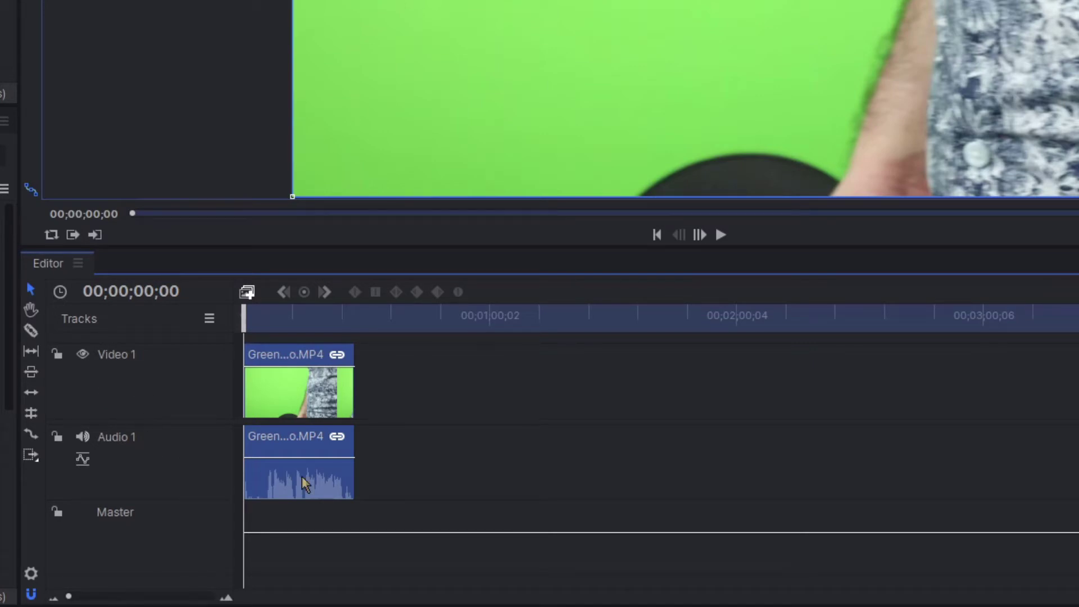
{"action": "mouse_move", "coordinate": [302, 461]}
{"action": "left_click_drag", "start_coordinate": [301, 461], "coordinate": [290, 498]}
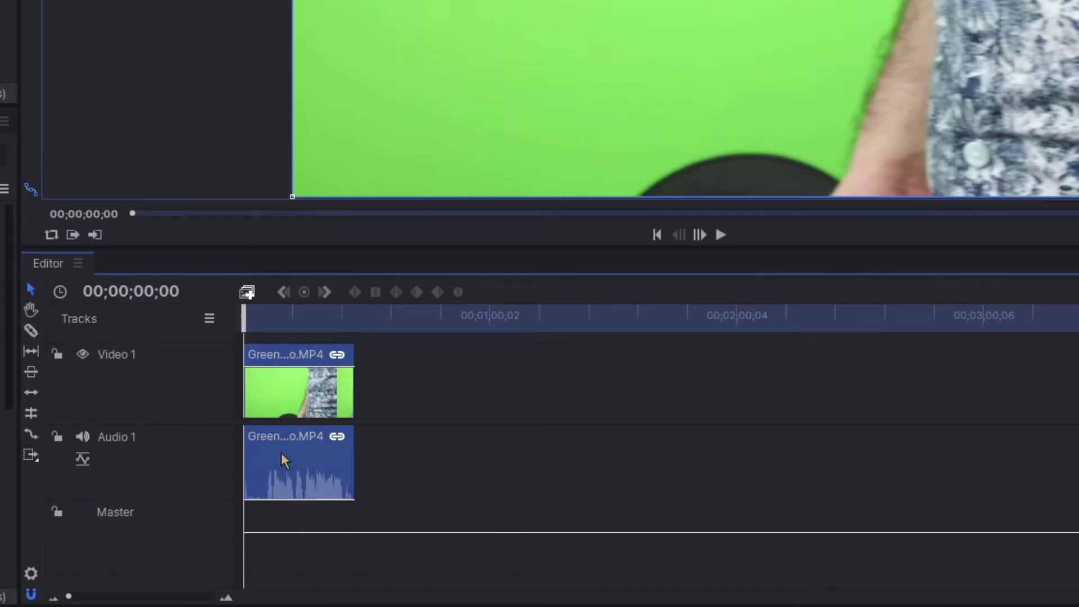
{"action": "left_click_drag", "start_coordinate": [242, 310], "coordinate": [246, 312]}
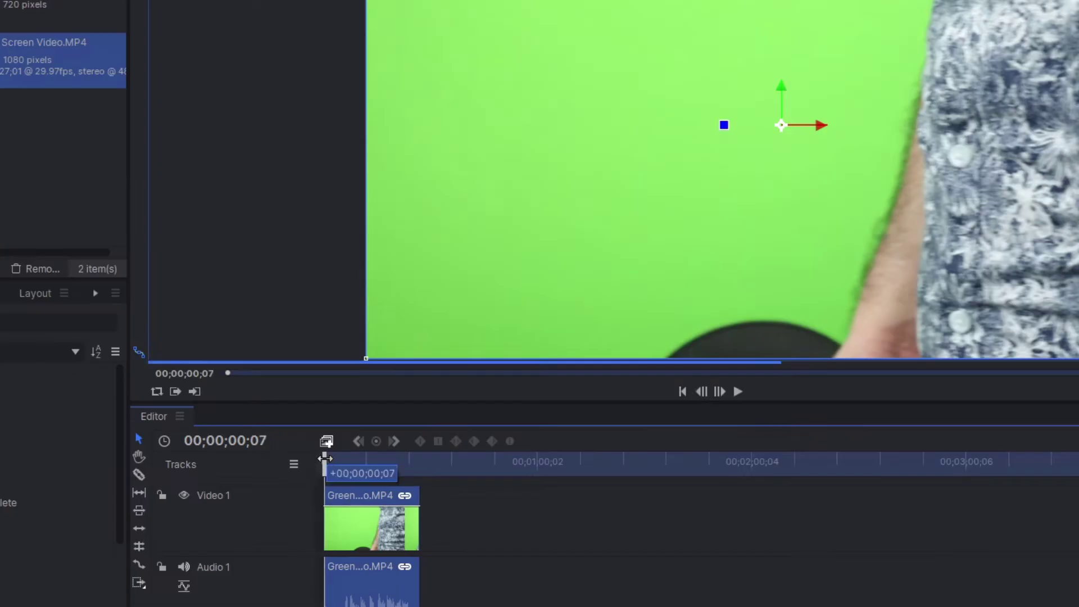
Scrub the clip and preview the Naruto image and video source before returning to the sequence.
{"action": "left_click_drag", "start_coordinate": [325, 458], "coordinate": [372, 460]}
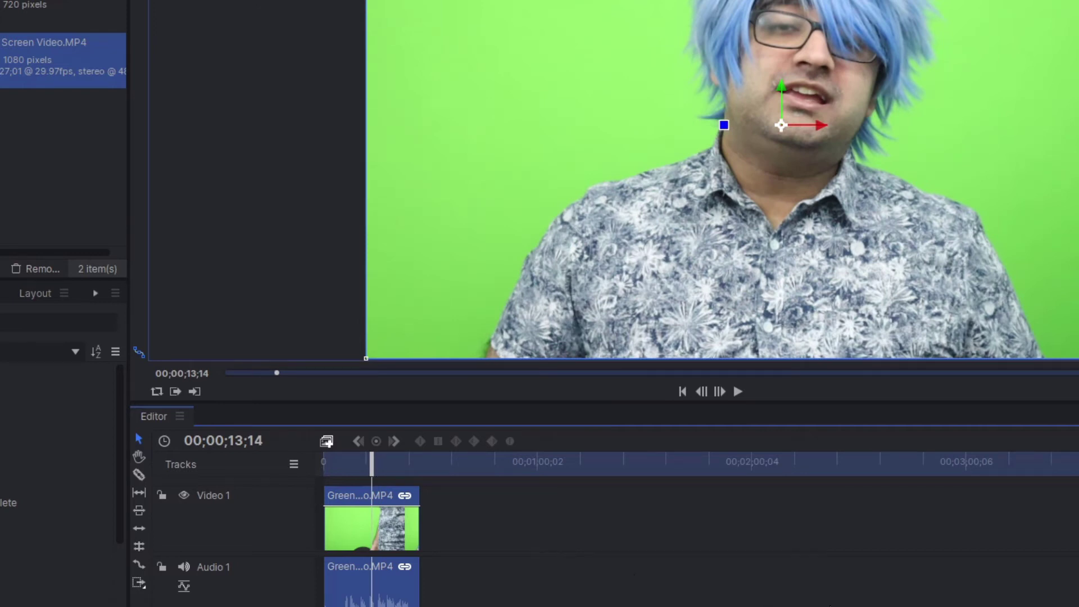
{"action": "left_click", "coordinate": [63, 10]}
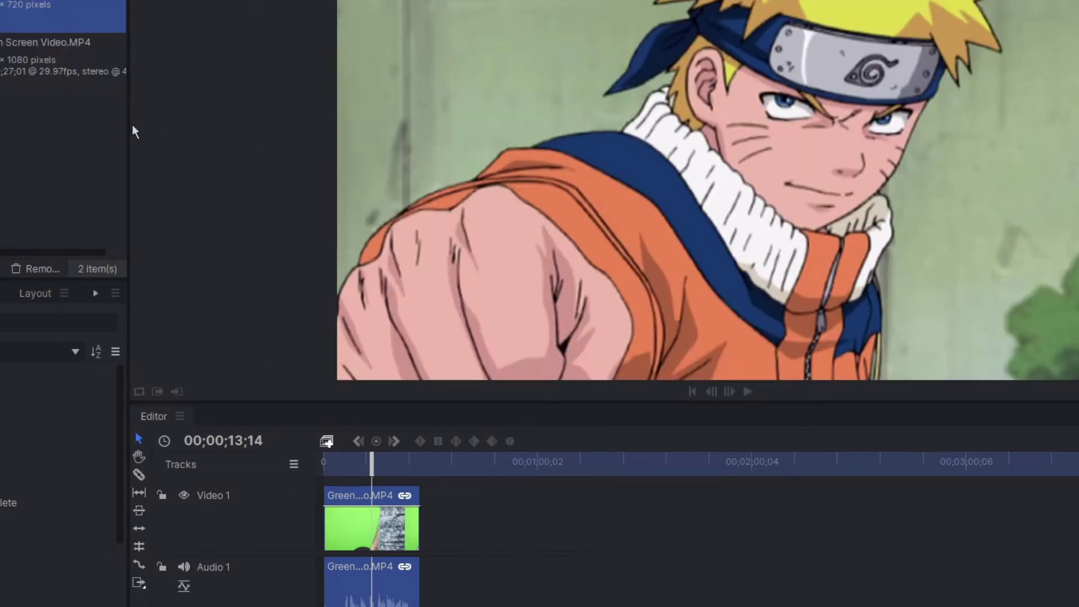
{"action": "left_click", "coordinate": [27, 54]}
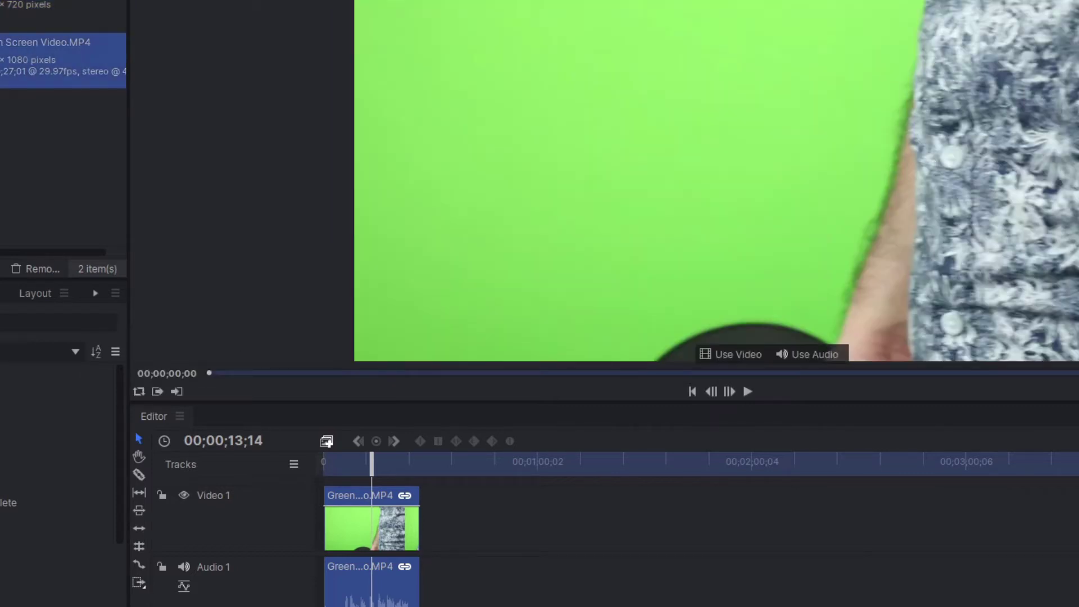
{"action": "left_click", "coordinate": [388, 529]}
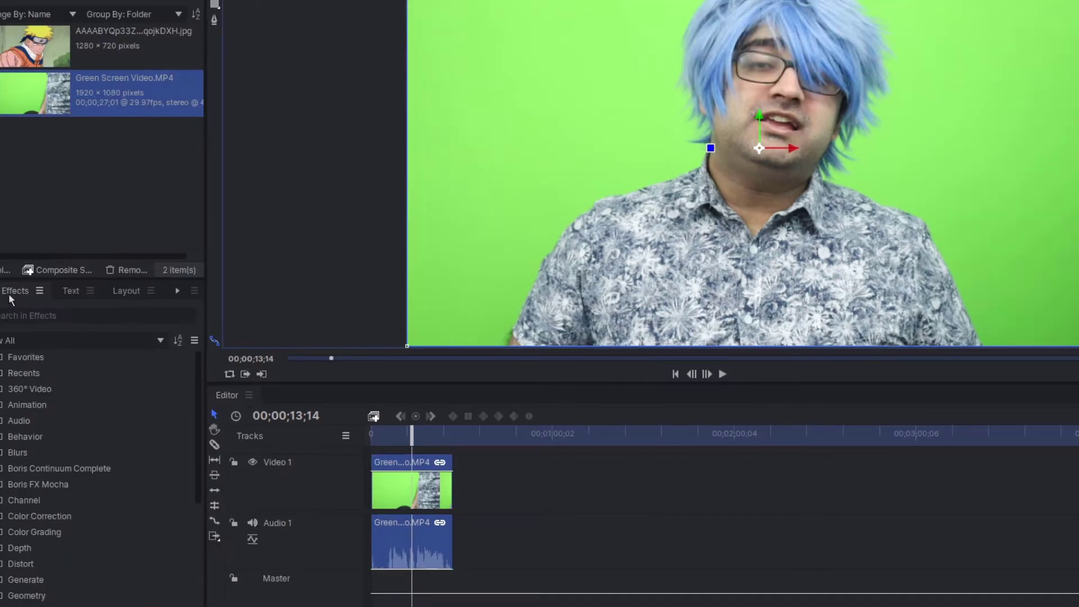
Search the effects for 'green' and apply the Greenscreen Key preset to the timeline clip.
{"action": "left_click", "coordinate": [10, 300]}
{"action": "left_click", "coordinate": [34, 322]}
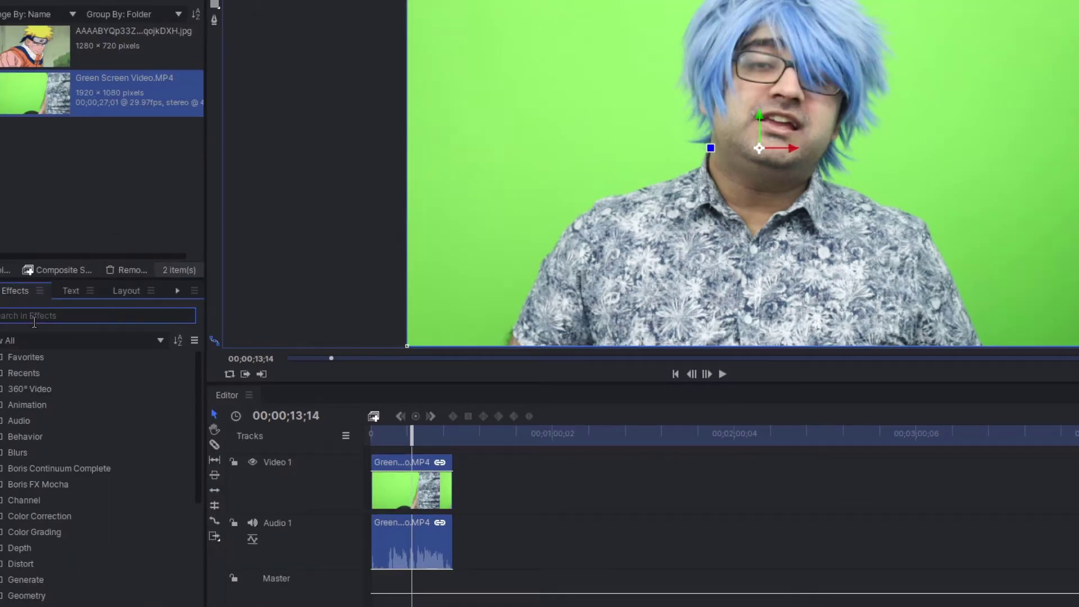
{"action": "type", "text": "green"}
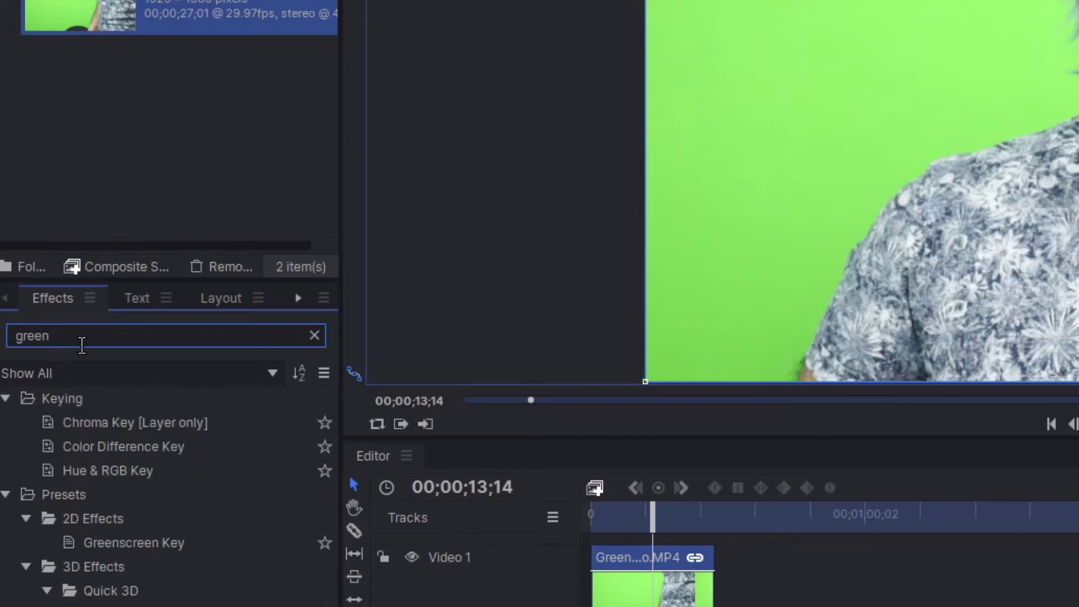
{"action": "left_click", "coordinate": [109, 546]}
{"action": "left_click_drag", "start_coordinate": [116, 551], "coordinate": [638, 606]}
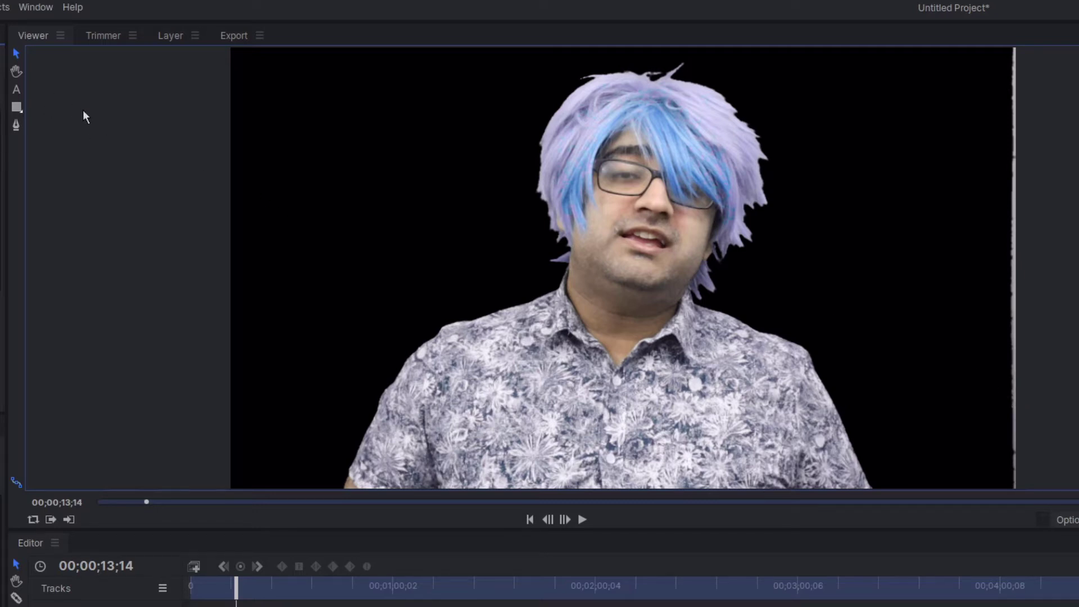
Draw a rectangle mask around the presenter in the Viewer, cutting off the stray right edge.
{"action": "left_click", "coordinate": [17, 107]}
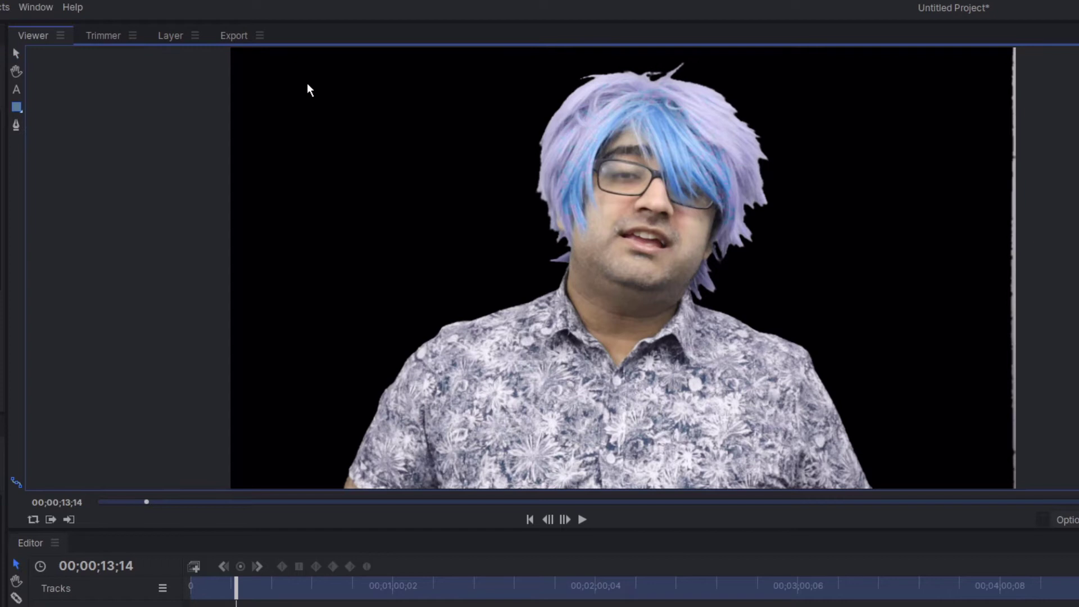
{"action": "left_click_drag", "start_coordinate": [286, 57], "coordinate": [887, 493]}
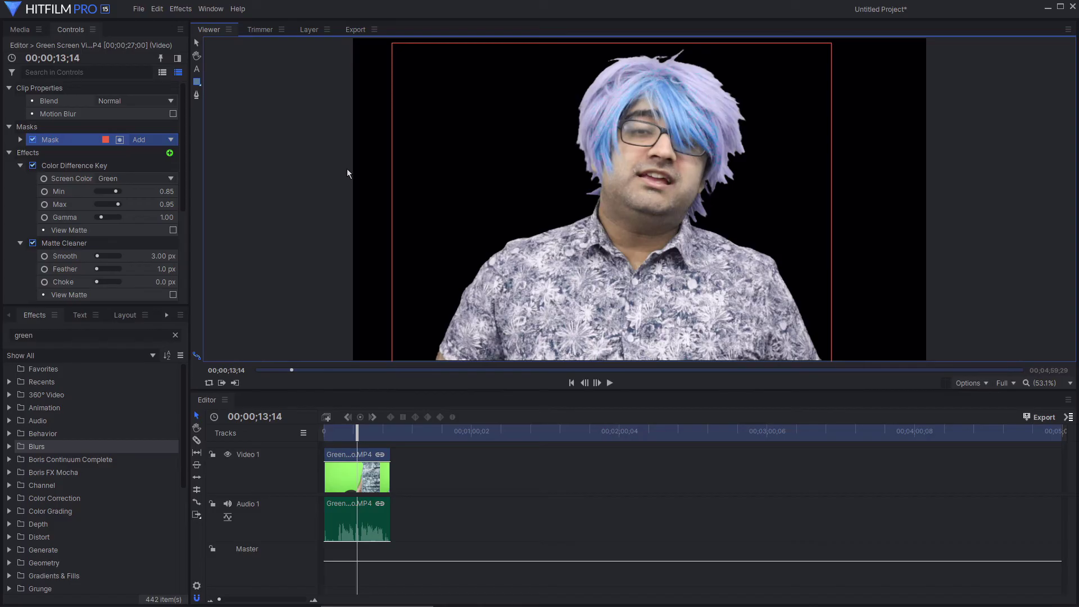
{"action": "left_click", "coordinate": [248, 239]}
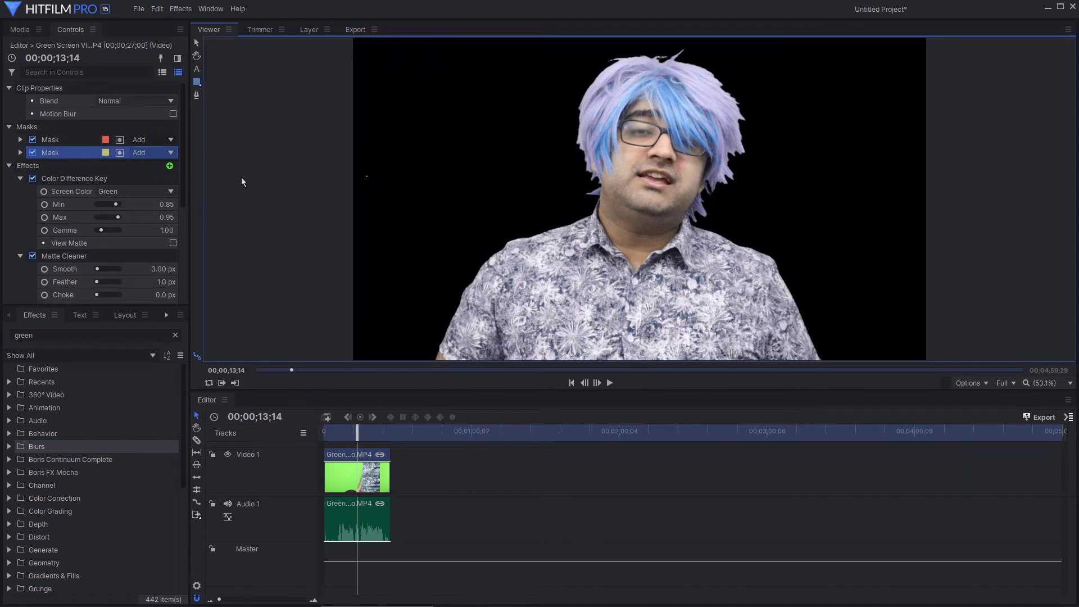
Add the Naruto JPG on a new video track and extend it to 00;00;14;24.
{"action": "left_click", "coordinate": [23, 34]}
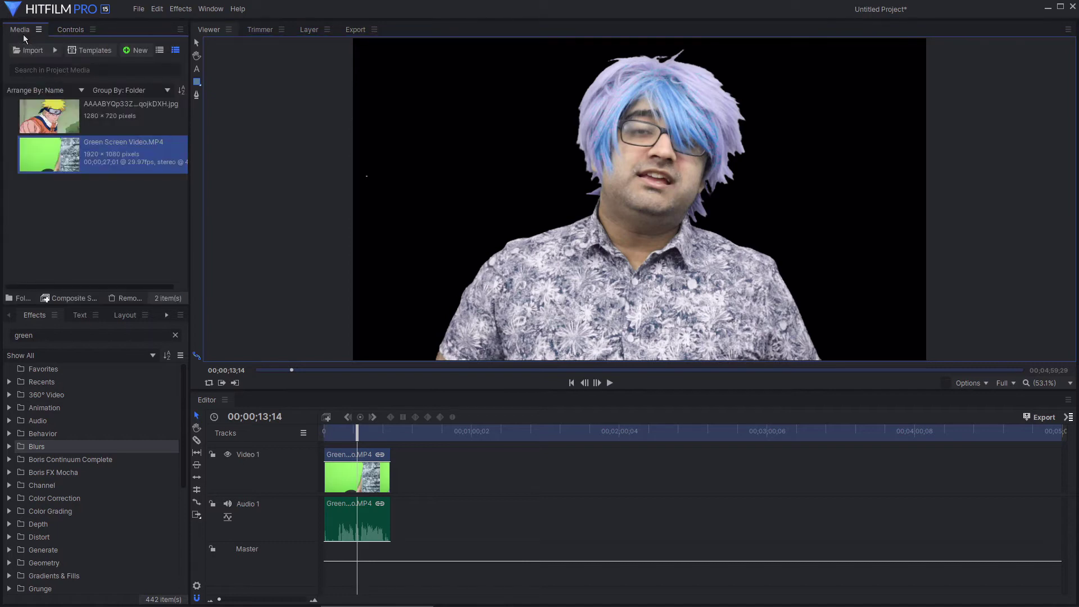
{"action": "left_click", "coordinate": [101, 118]}
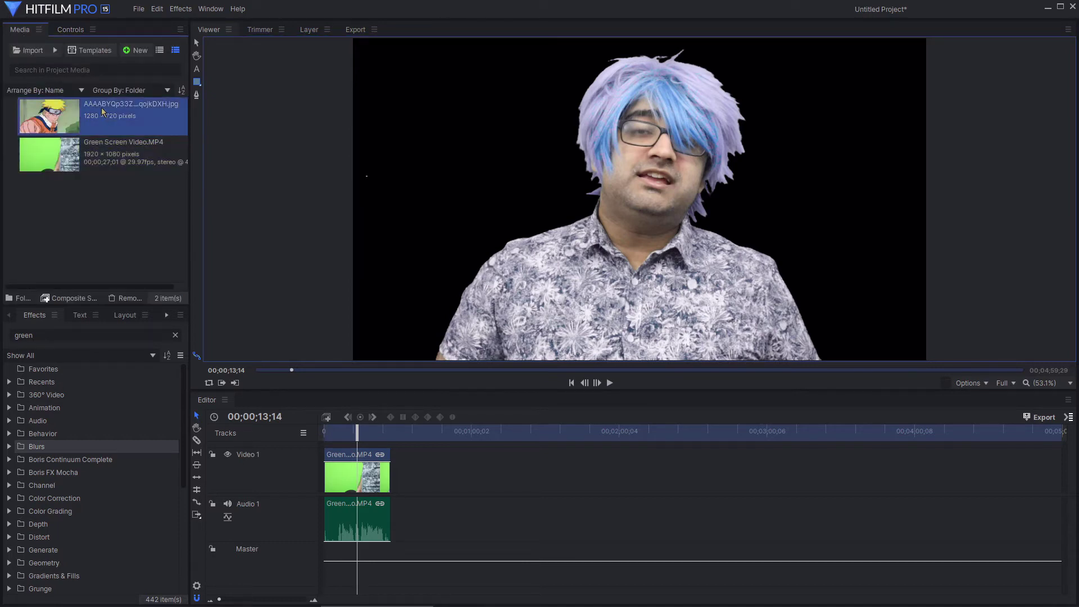
{"action": "left_click_drag", "start_coordinate": [103, 112], "coordinate": [331, 451]}
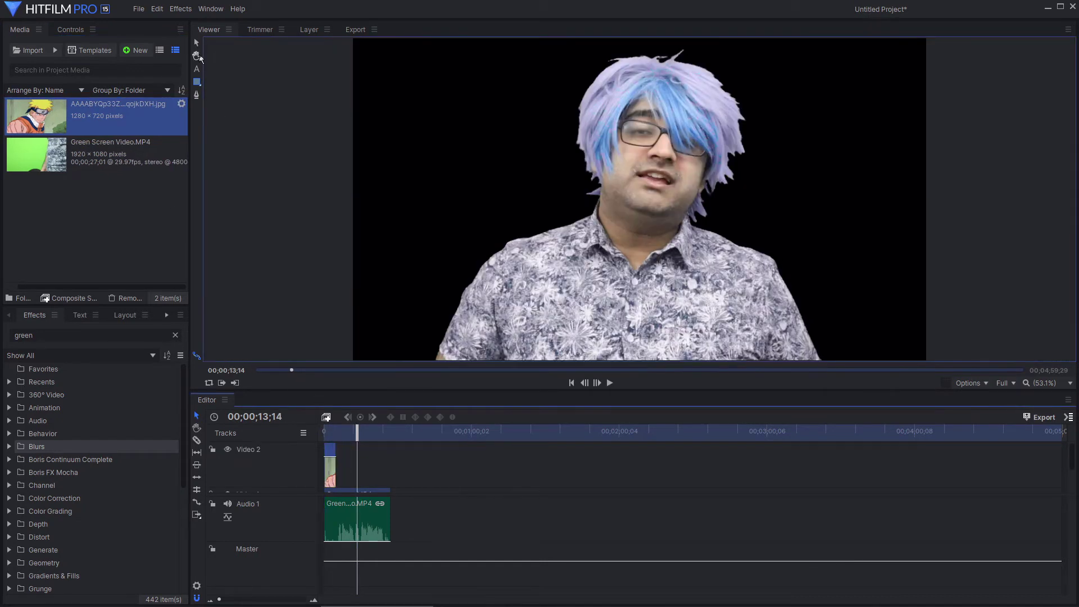
{"action": "left_click_drag", "start_coordinate": [348, 432], "coordinate": [330, 432]}
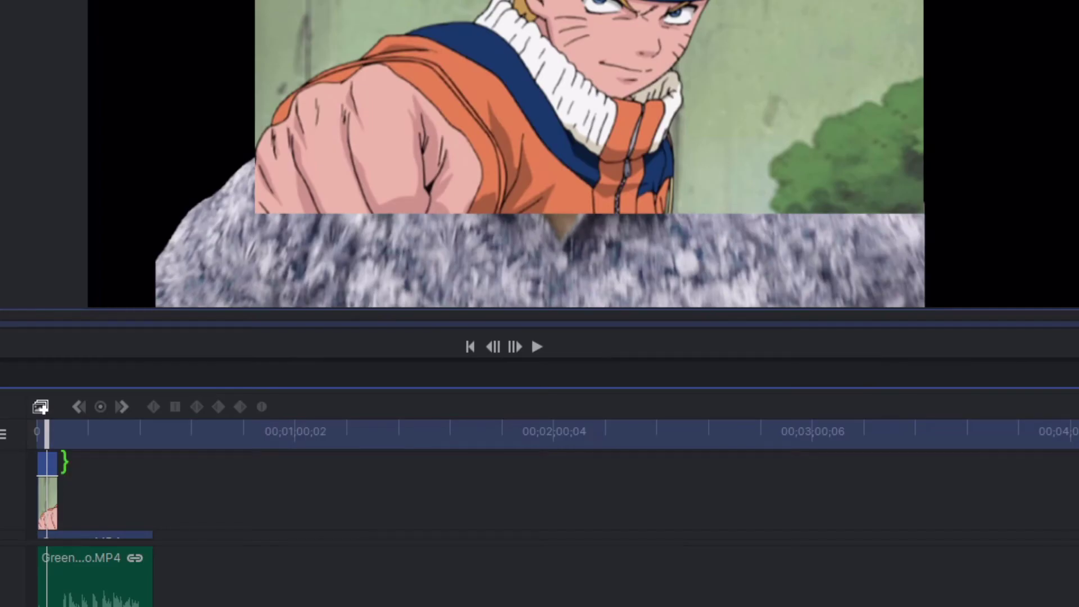
{"action": "left_click_drag", "start_coordinate": [64, 461], "coordinate": [153, 475]}
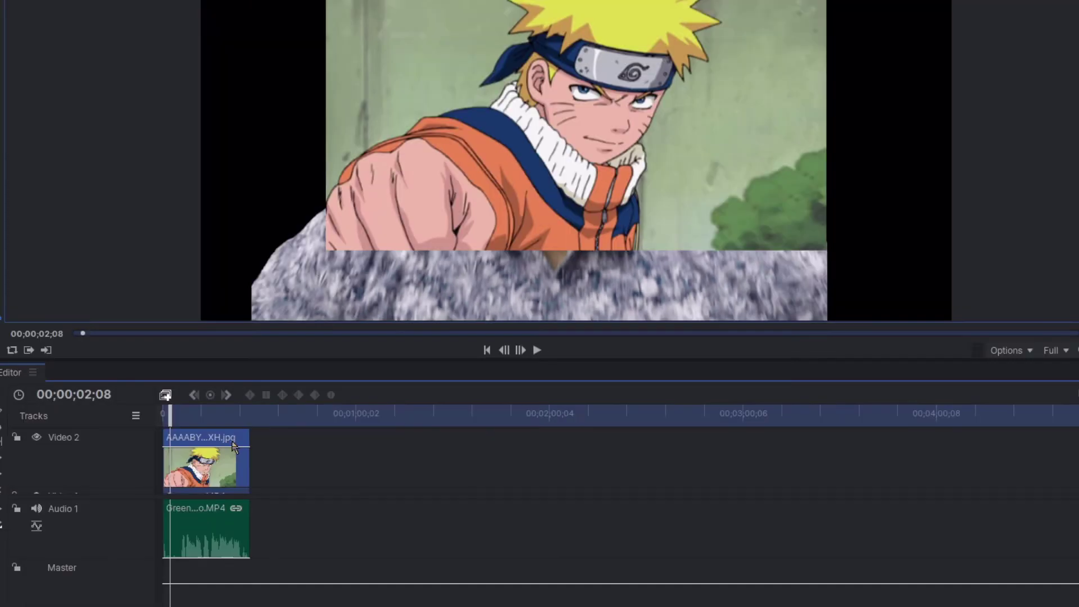
Move the Naruto image down to Video 1 and place the green-screen clip on Video 2 above it.
{"action": "scroll", "coordinate": [113, 506], "scroll_direction": "down", "scroll_amount": 2}
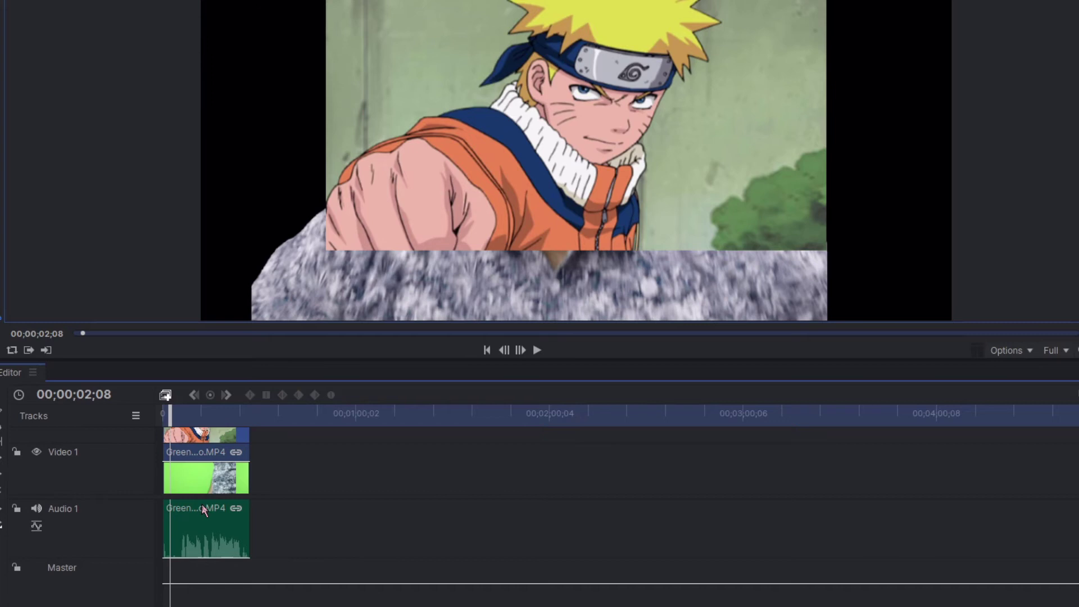
{"action": "left_click_drag", "start_coordinate": [203, 486], "coordinate": [286, 483]}
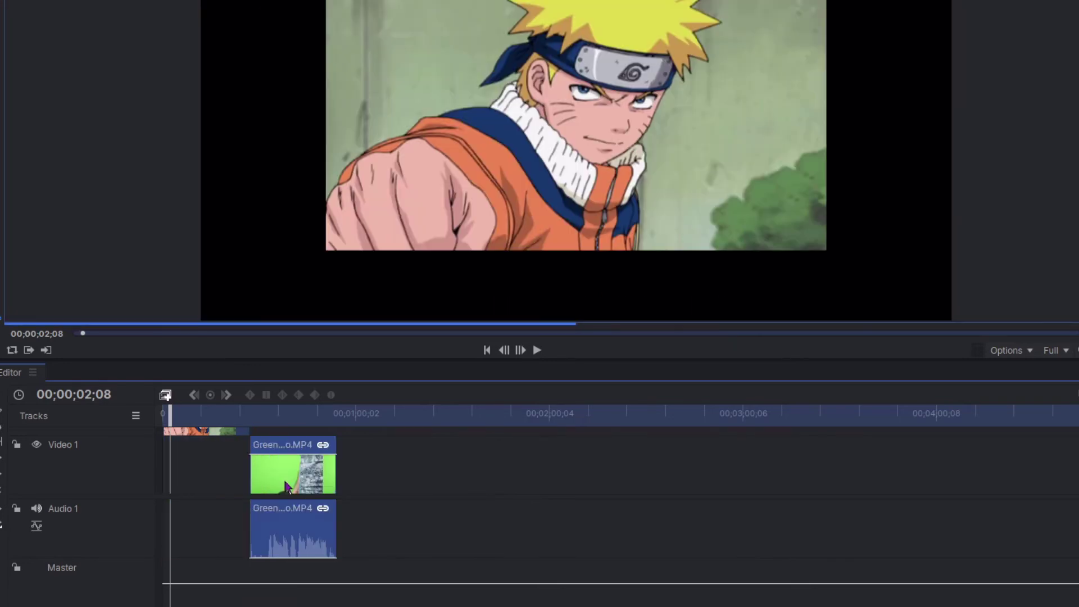
{"action": "left_click", "coordinate": [204, 435]}
{"action": "left_click_drag", "start_coordinate": [204, 435], "coordinate": [201, 467]}
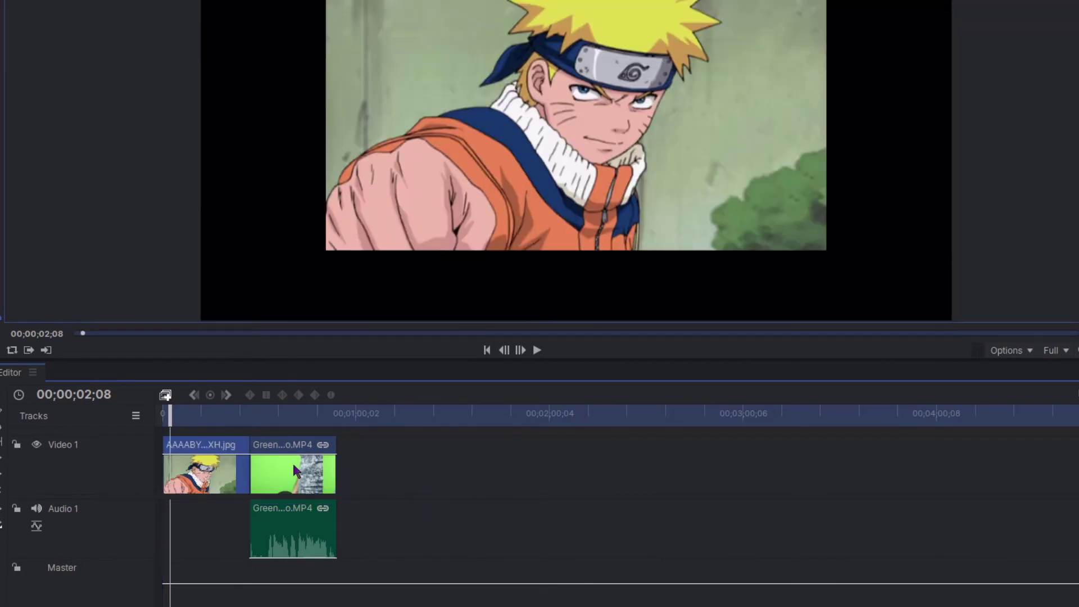
{"action": "left_click_drag", "start_coordinate": [291, 467], "coordinate": [187, 459]}
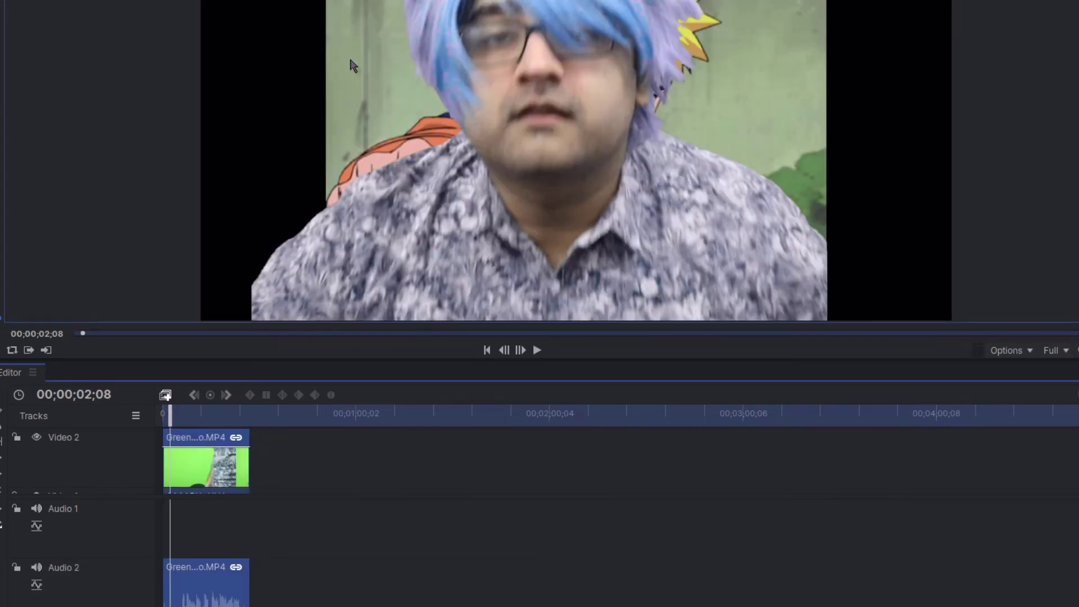
Apply Transform > Fit To Frame to the Naruto image clip and scrub to check the composite.
{"action": "scroll", "coordinate": [219, 489], "scroll_direction": "down", "scroll_amount": 3}
{"action": "scroll", "coordinate": [209, 454], "scroll_direction": "up", "scroll_amount": 1}
{"action": "scroll", "coordinate": [209, 453], "scroll_direction": "down", "scroll_amount": 1}
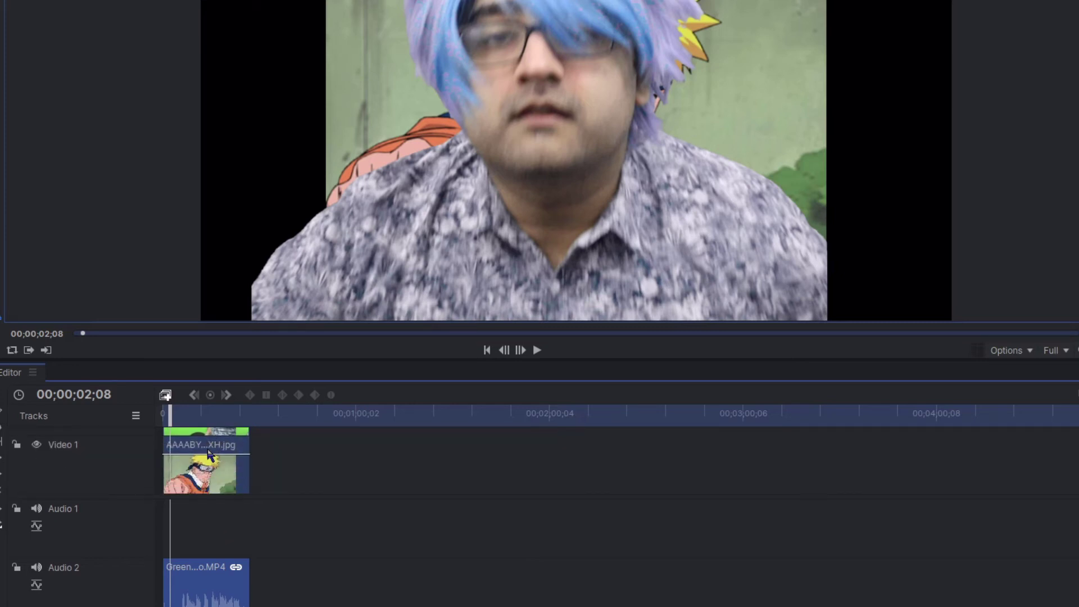
{"action": "left_click", "coordinate": [214, 478]}
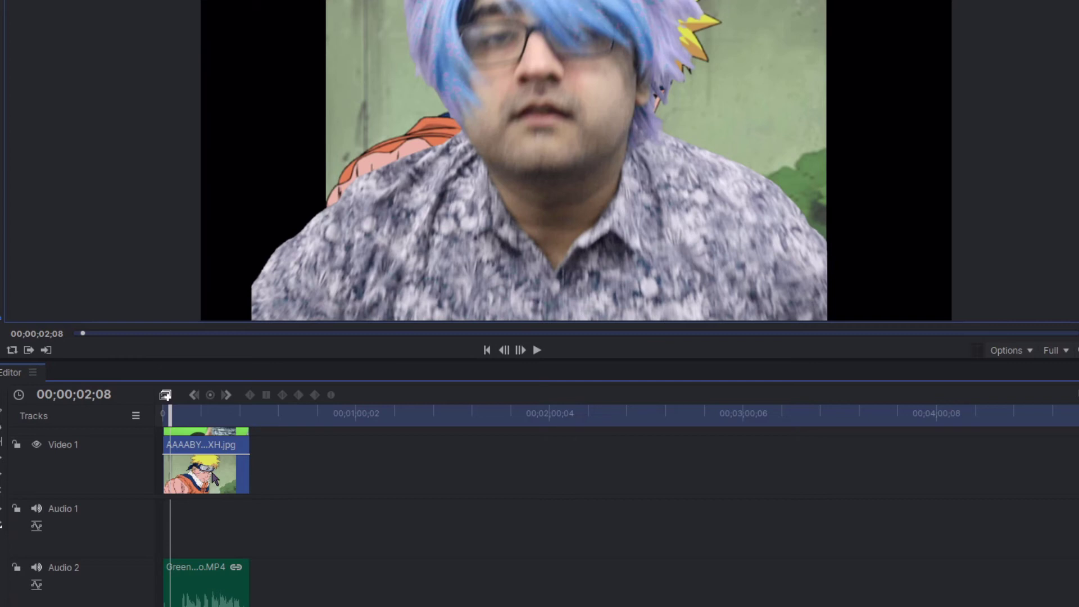
{"action": "right_click", "coordinate": [214, 478]}
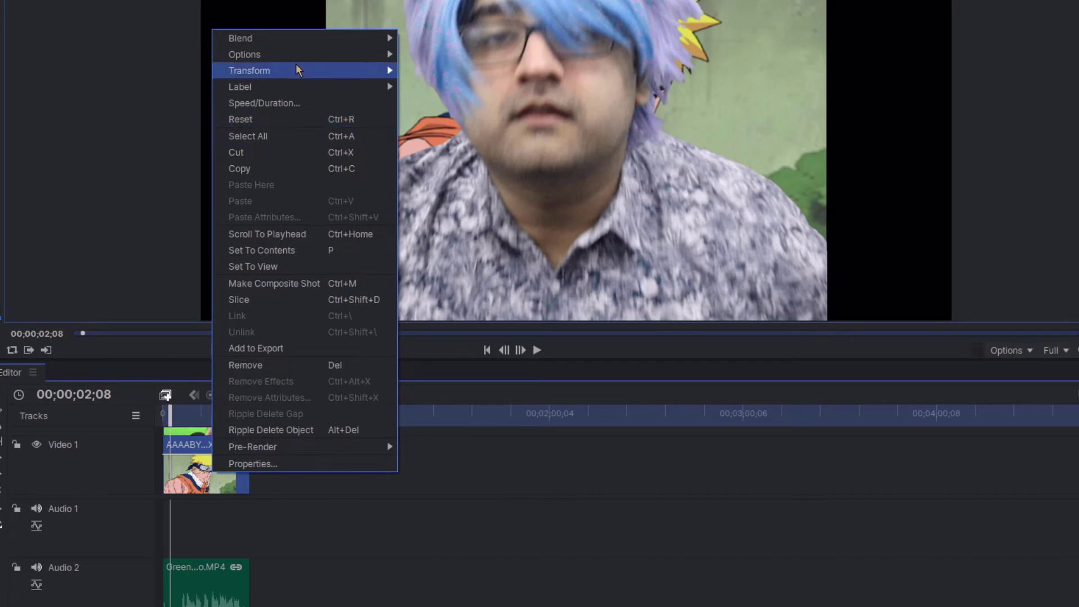
{"action": "mouse_move", "coordinate": [295, 66]}
{"action": "left_click", "coordinate": [403, 72]}
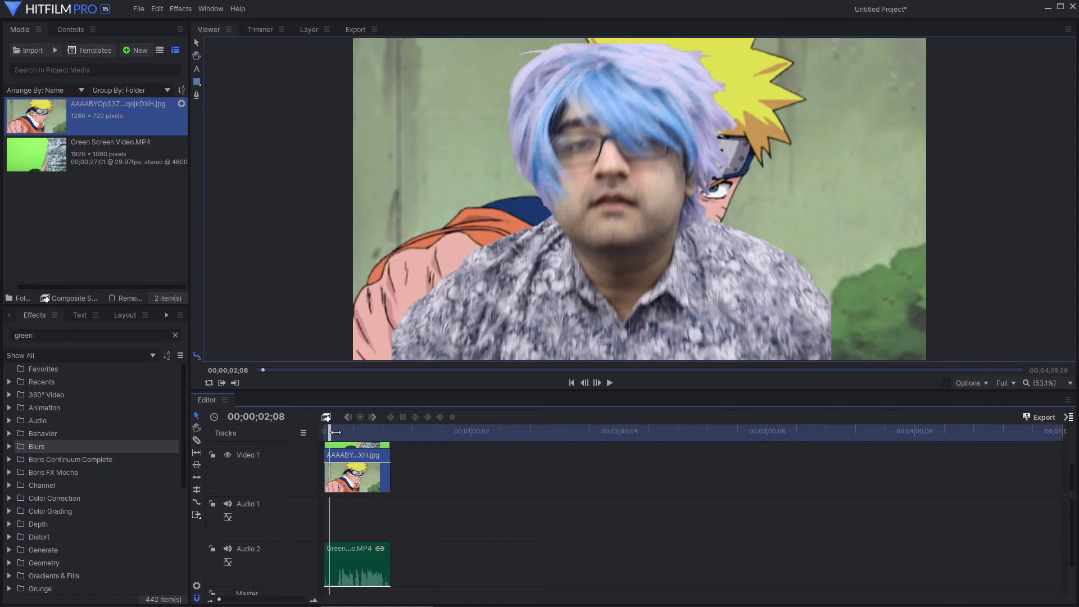
{"action": "left_click_drag", "start_coordinate": [336, 432], "coordinate": [373, 432]}
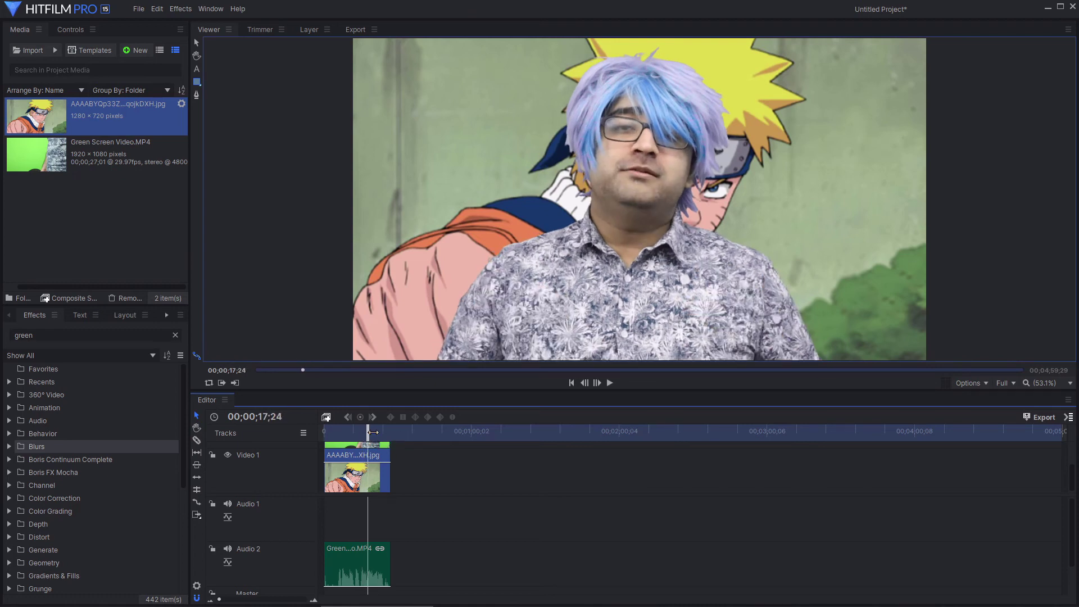